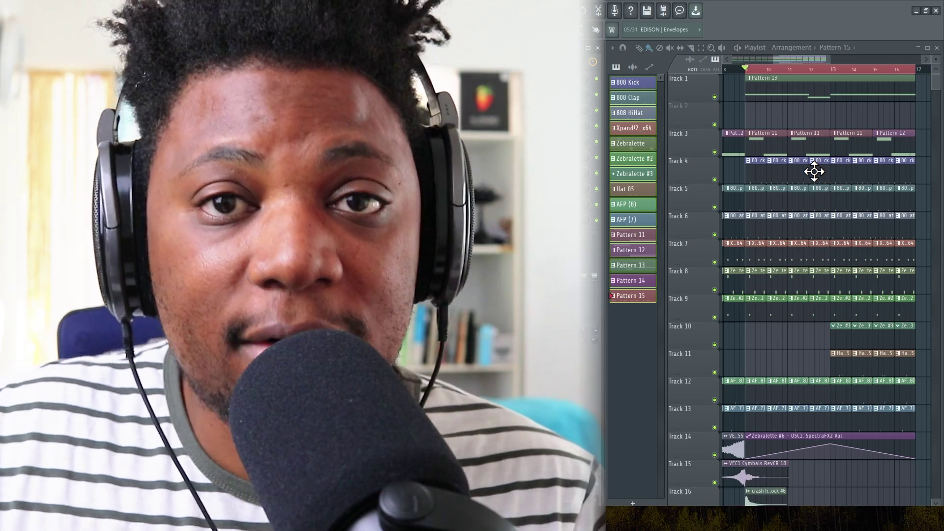
# - Play back the selected section of the arrangement from bar 9 and stop it
pyautogui.press('space')
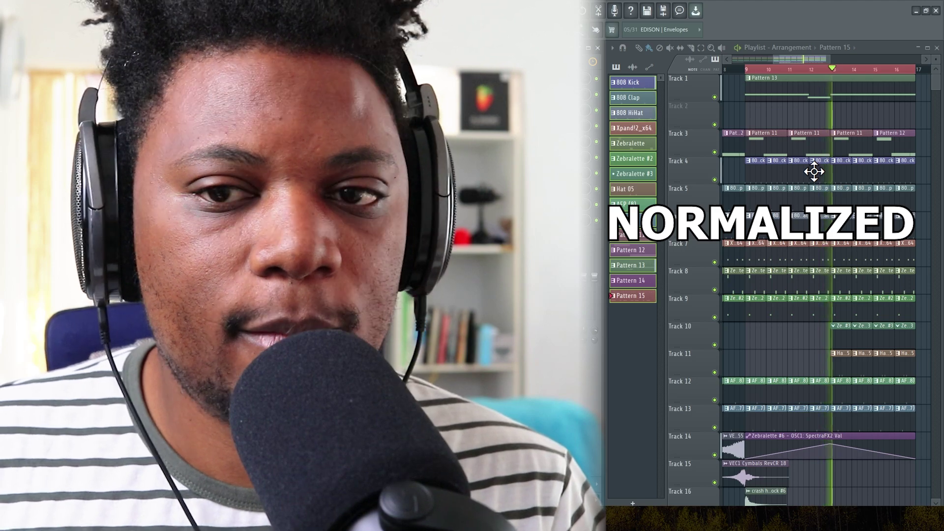
pyautogui.press('space')
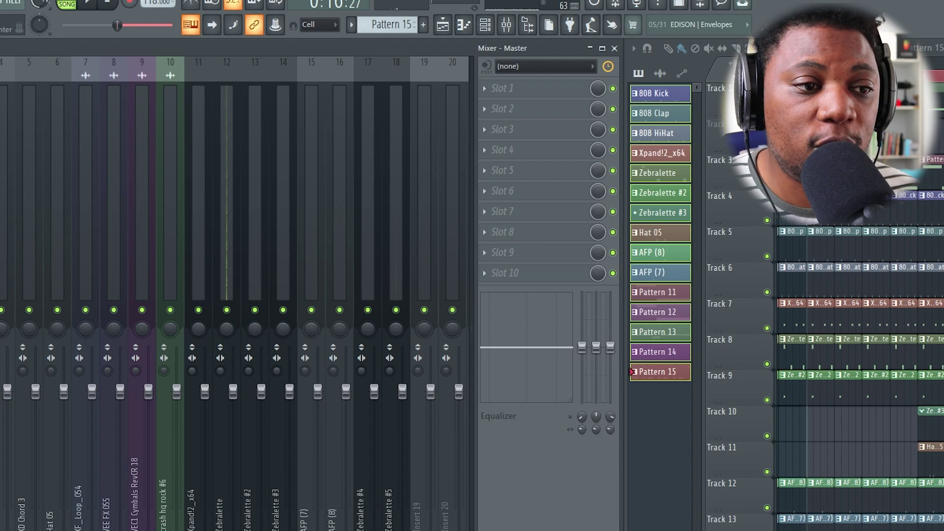
# - Add Fruity parametric EQ 2 to the first Master effect slot and load its 20Hz + 18kHz cut preset
pyautogui.click(520, 90)
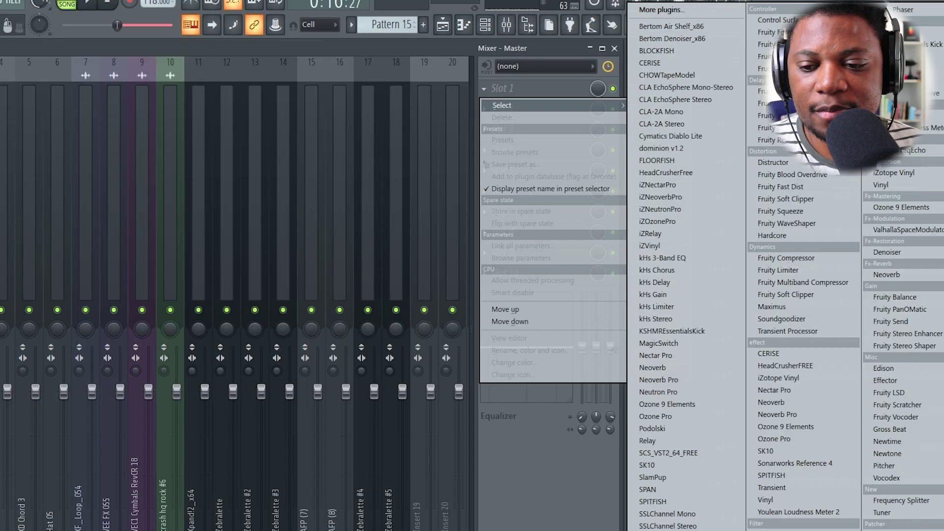
pyautogui.click(788, 530)
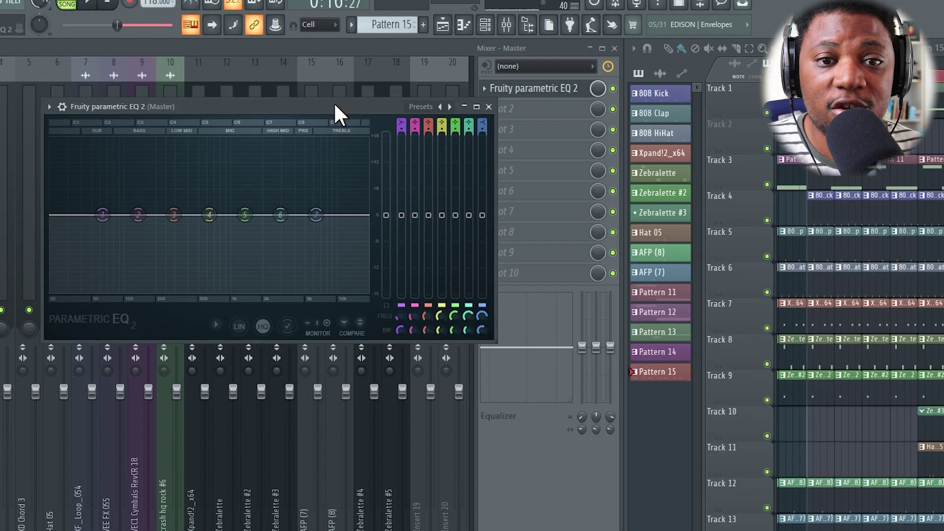
pyautogui.moveTo(334, 102); pyautogui.dragTo(324, 52)
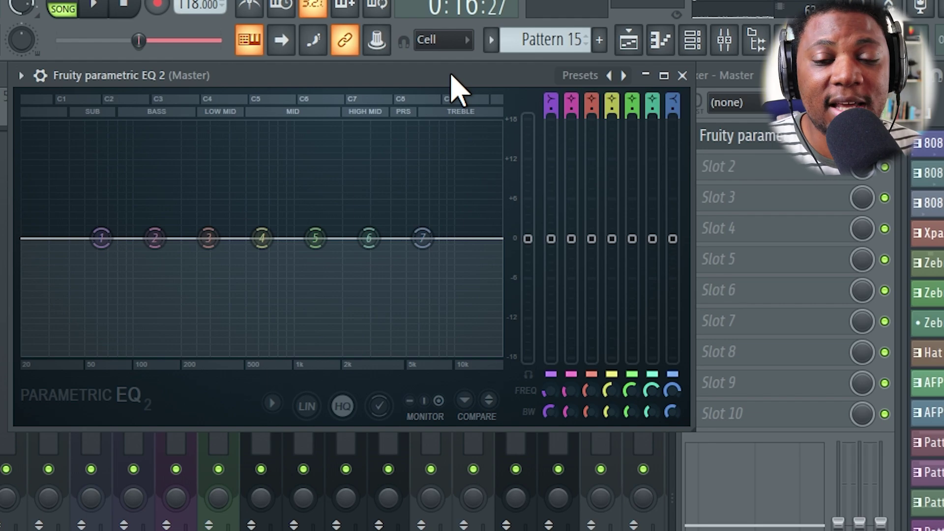
pyautogui.click(615, 77)
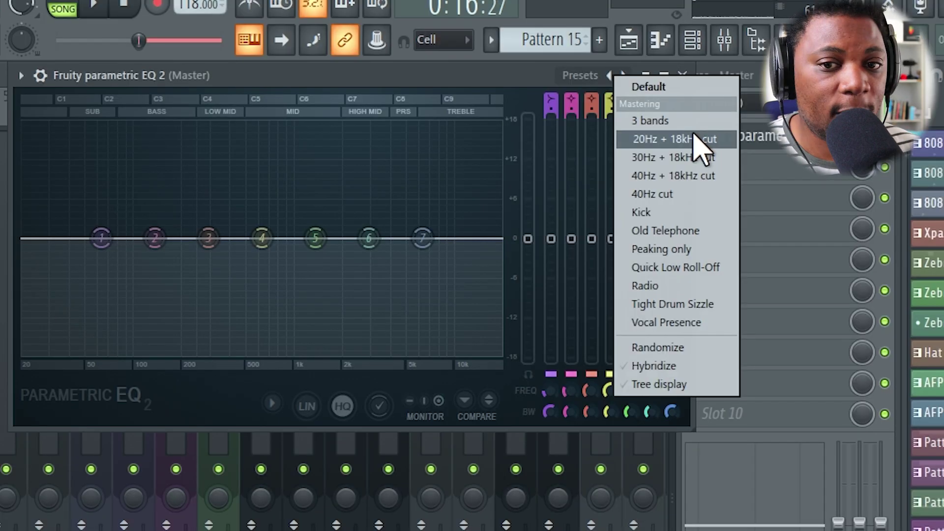
pyautogui.click(695, 140)
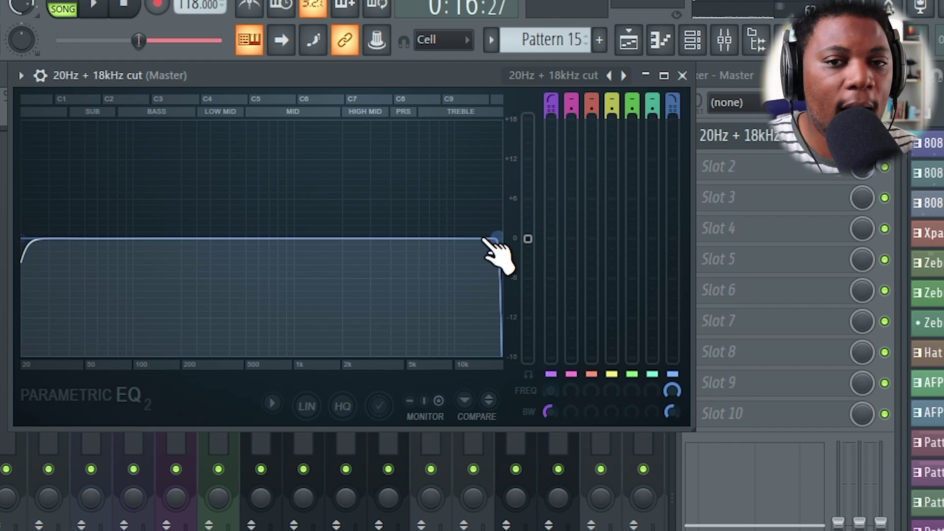
# - Switch the first Master EQ to the 40Hz + 18kHz cut preset and close it
pyautogui.click(612, 78)
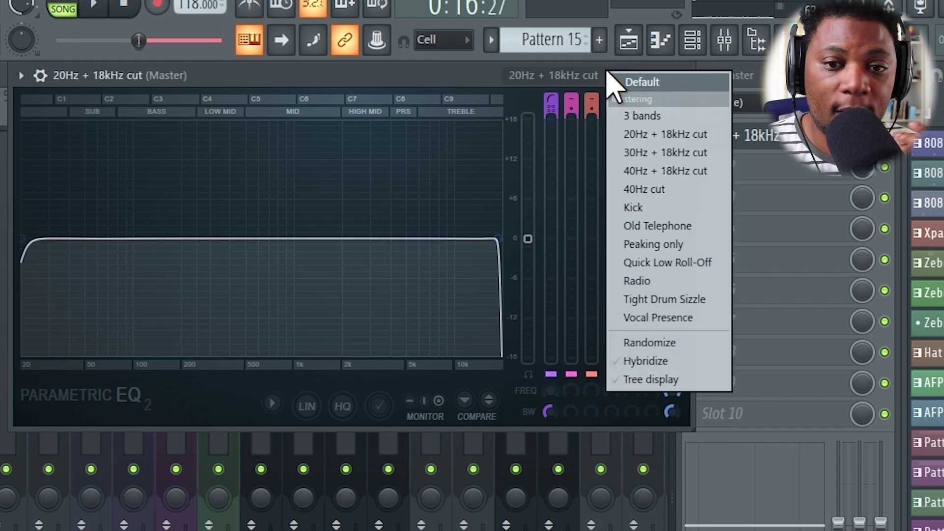
pyautogui.click(688, 173)
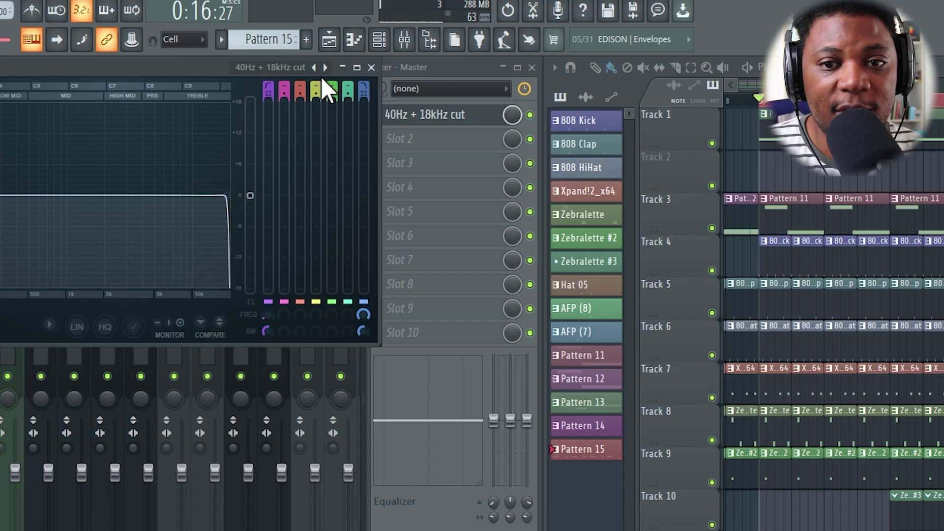
pyautogui.click(372, 68)
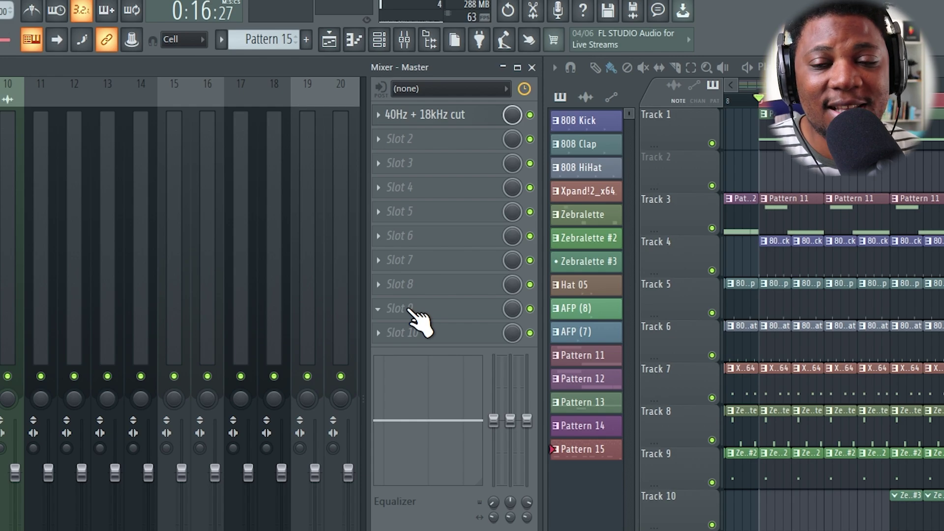
# - Add a second Fruity parametric EQ 2 to Master slot 2 and raise its main level to about 11 dB
pyautogui.click(432, 140)
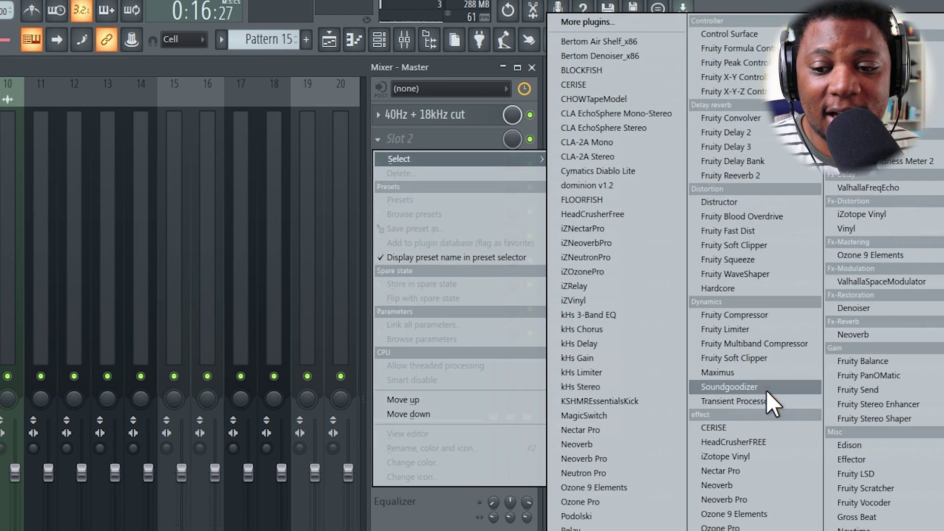
pyautogui.click(869, 119)
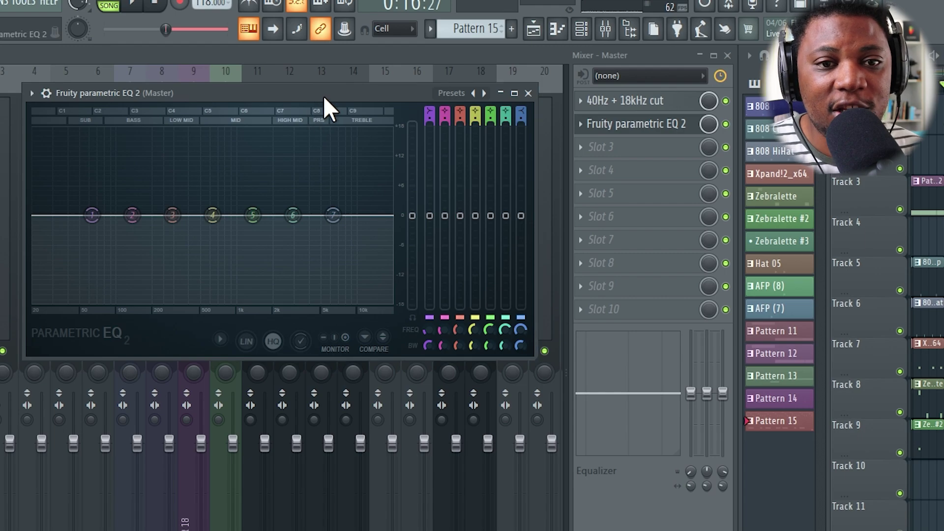
pyautogui.moveTo(323, 96); pyautogui.dragTo(347, 59)
pyautogui.moveTo(435, 181); pyautogui.dragTo(435, 121)
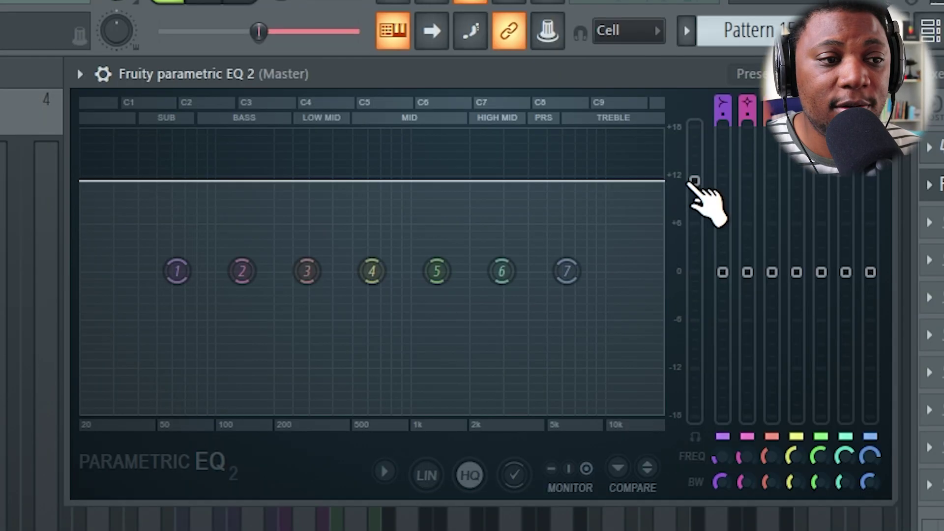
# - Play the song and lower the second EQ's main level to about 9.6 dB
pyautogui.press('space')
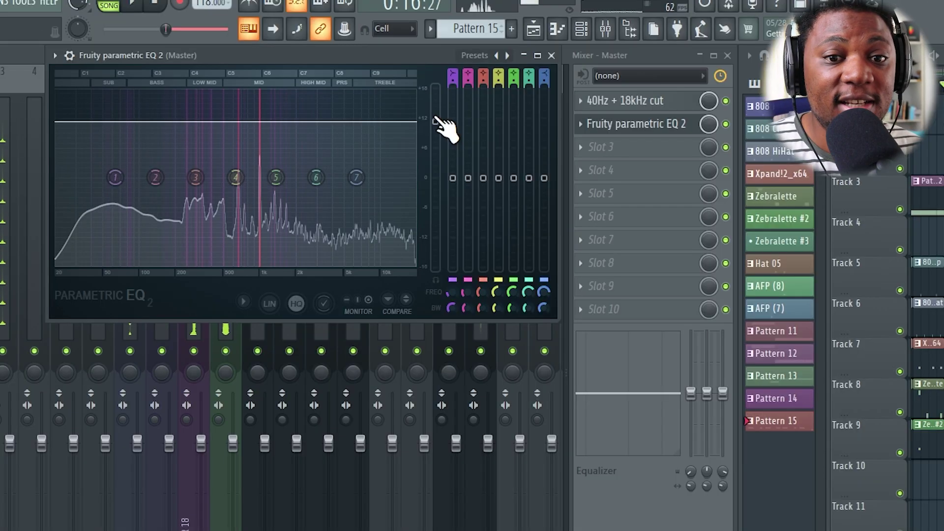
pyautogui.moveTo(694, 181); pyautogui.dragTo(694, 191)
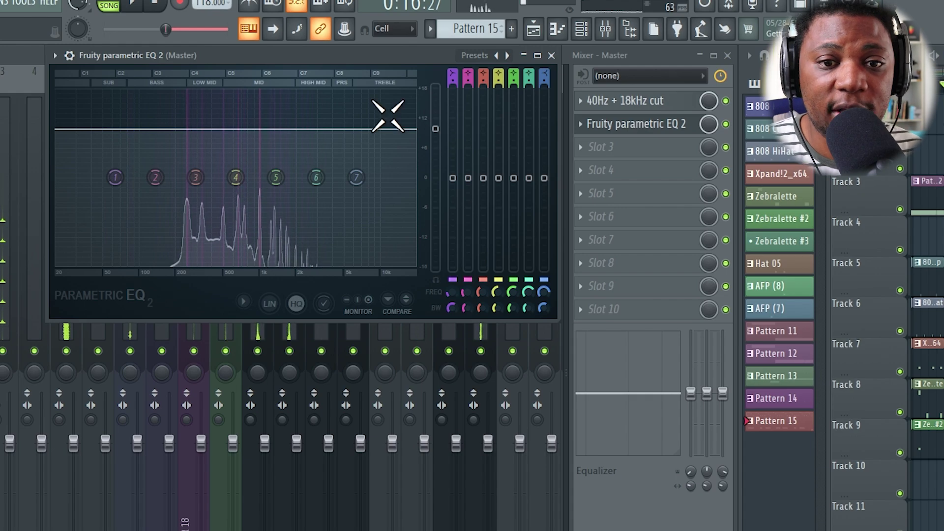
pyautogui.moveTo(444, 144); pyautogui.dragTo(447, 144)
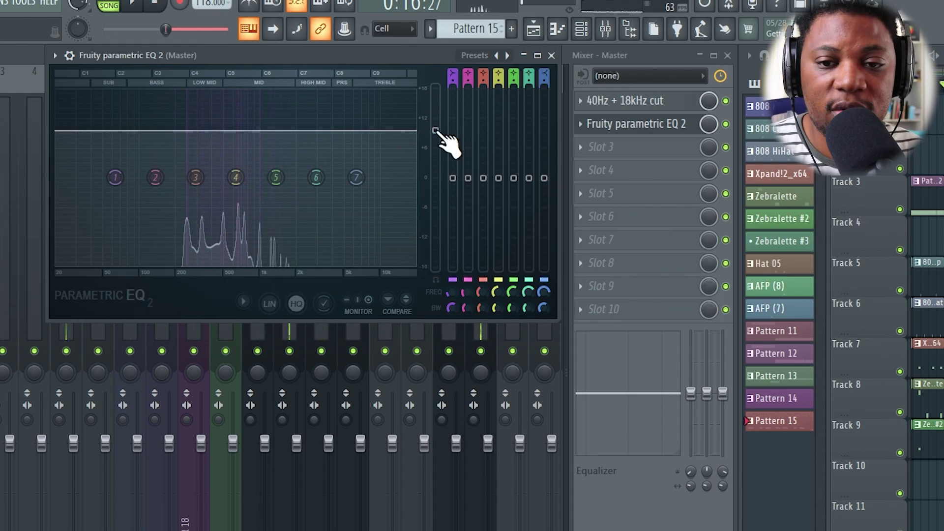
# - Add CHOWTapeModel to the third Master slot and switch off its Flutter and Loss sections
pyautogui.click(654, 148)
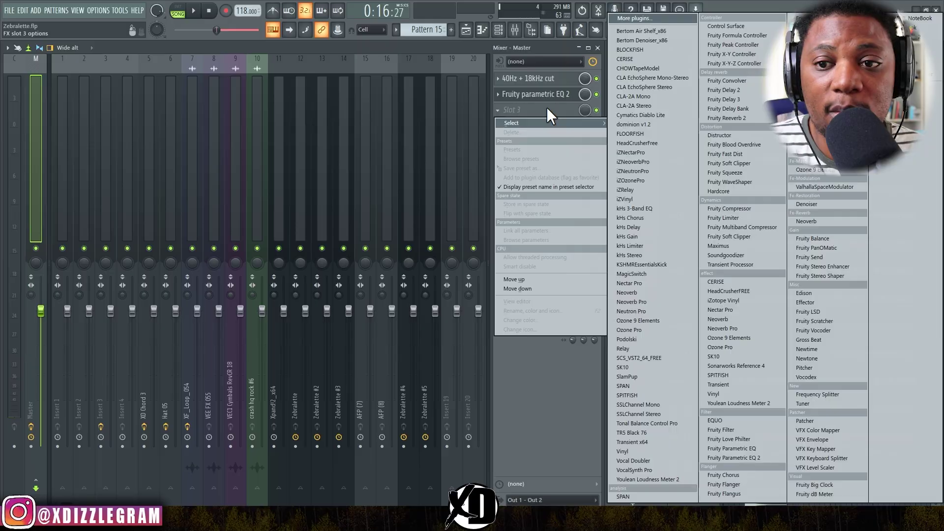
pyautogui.click(654, 68)
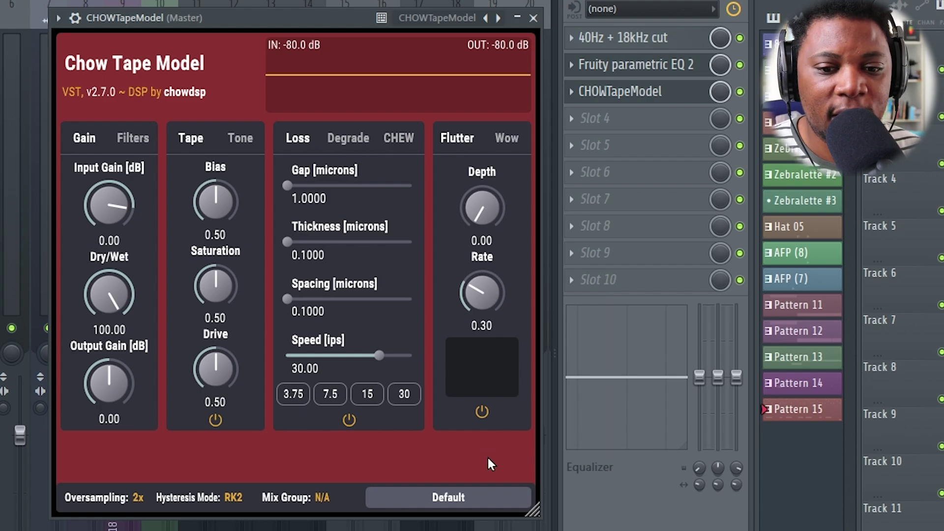
pyautogui.click(482, 414)
pyautogui.click(350, 420)
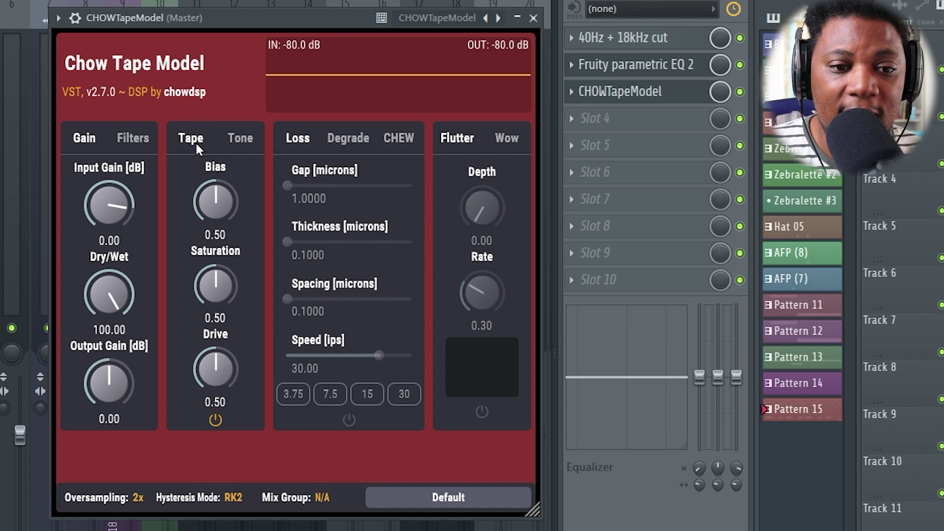
# - Set the tape model's Saturation to 0.82 and Drive to 0.80
pyautogui.moveTo(199, 291); pyautogui.dragTo(199, 266)
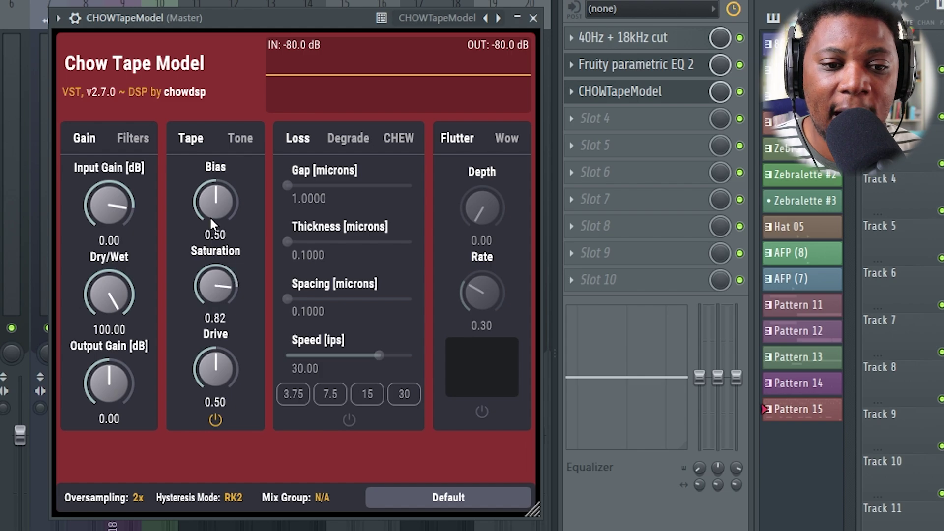
pyautogui.moveTo(205, 373); pyautogui.dragTo(206, 305)
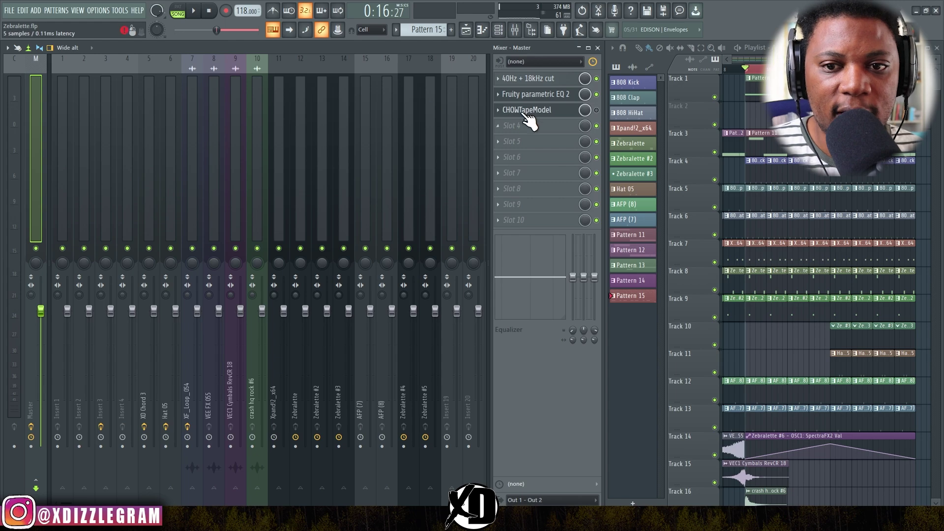
# - Play the song with the tape model bypassed and lower the second EQ's main level to about 7 dB
pyautogui.click(524, 111)
pyautogui.press('space')
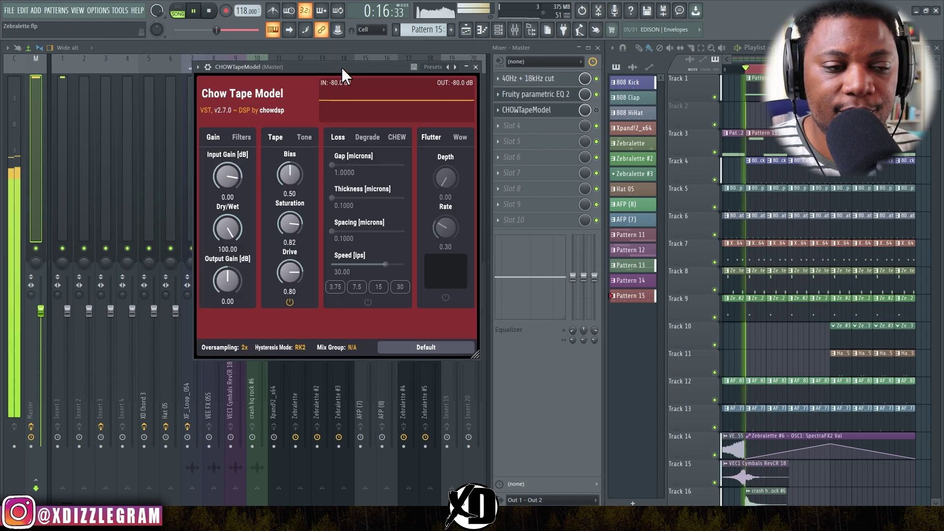
pyautogui.click(541, 95)
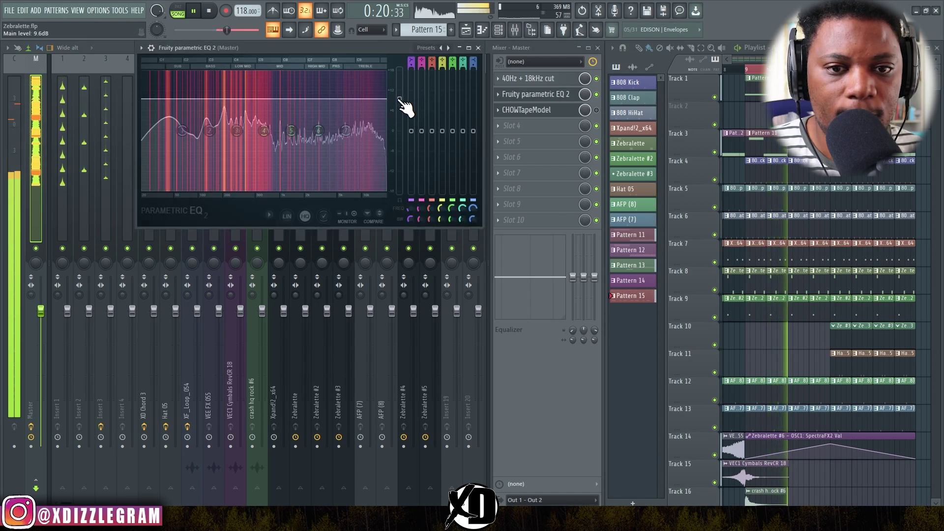
pyautogui.moveTo(399, 99); pyautogui.dragTo(399, 107)
pyautogui.click(479, 47)
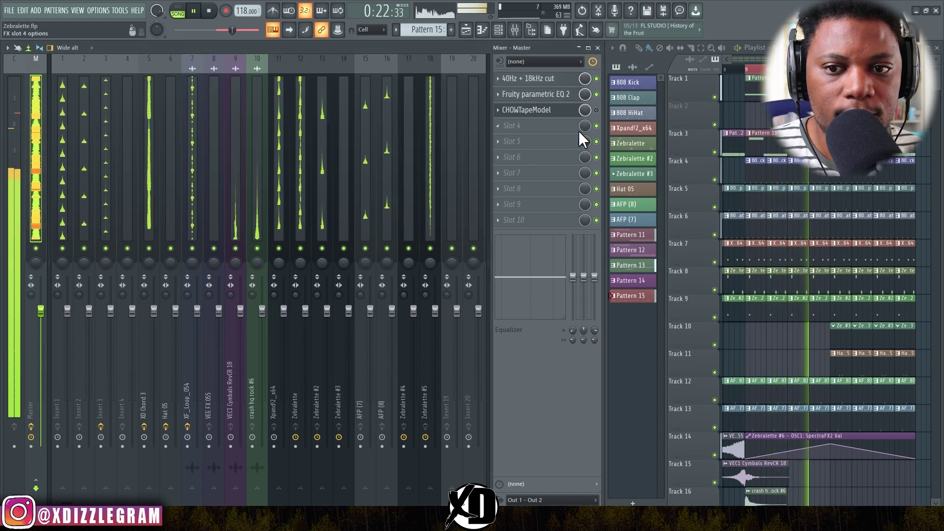
# - Play the song through the enabled tape model and reduce its Dry/Wet to about 27.20
pyautogui.press('space')
pyautogui.click(541, 110)
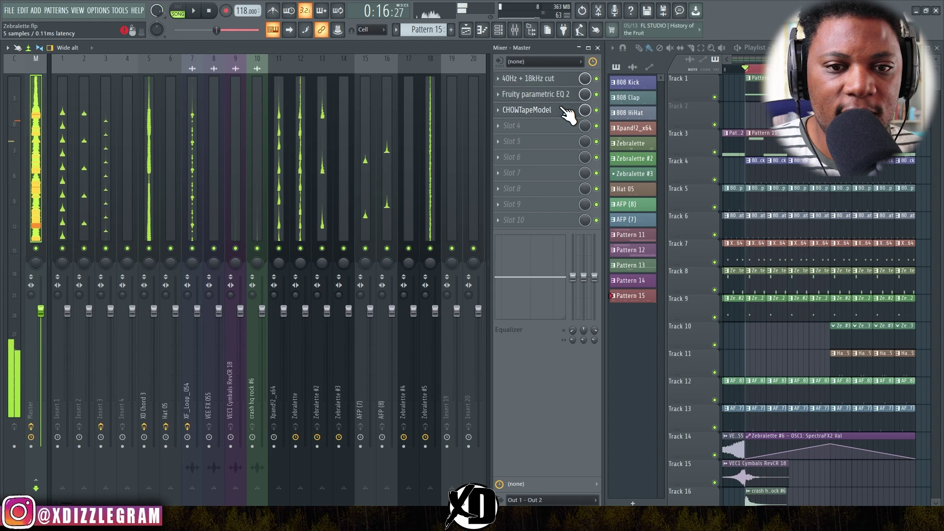
pyautogui.press('space')
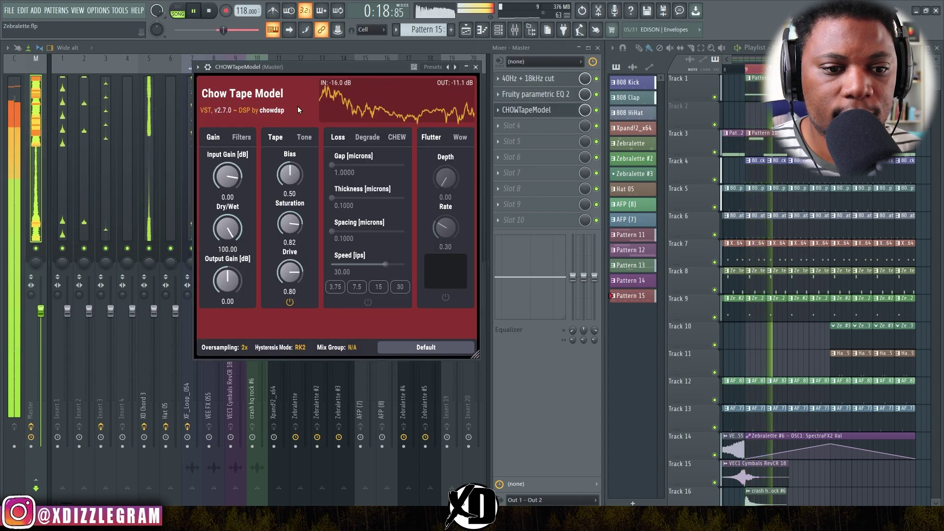
pyautogui.press('space')
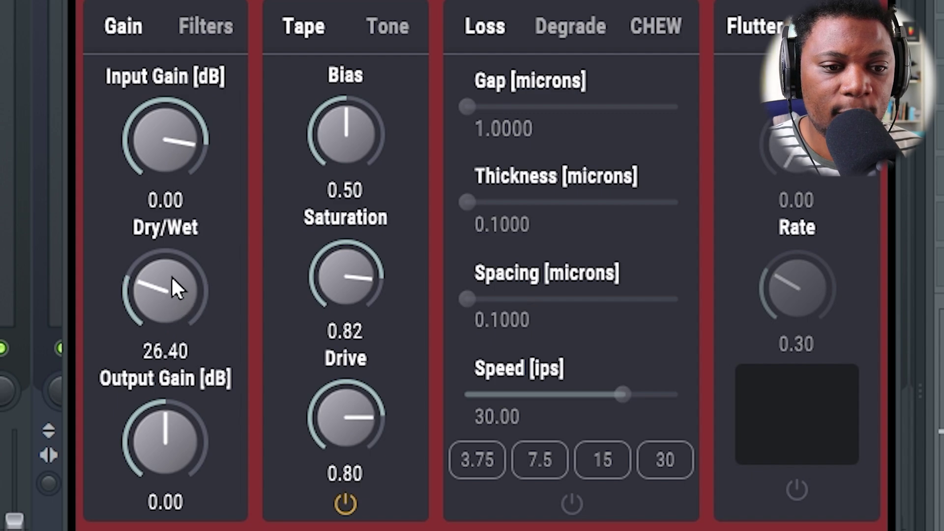
pyautogui.moveTo(183, 258); pyautogui.dragTo(168, 296)
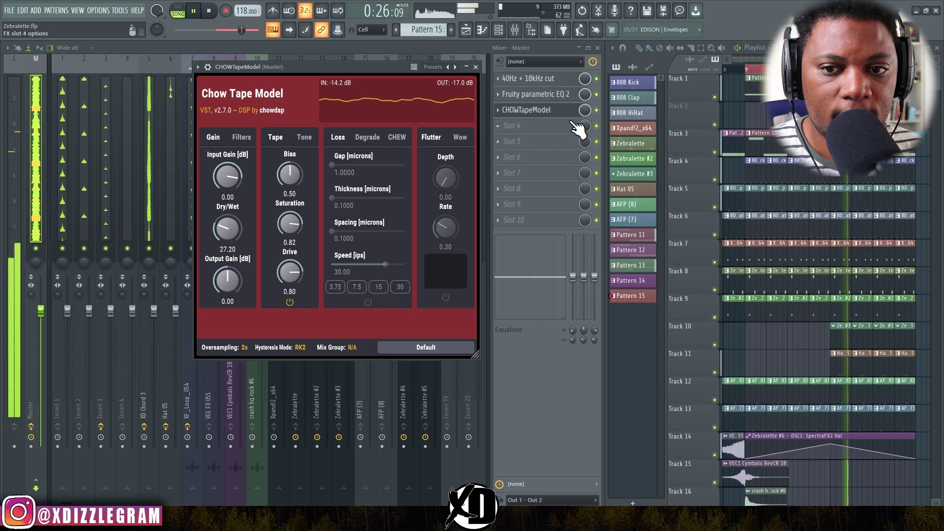
# - Compare the mix with the tape model bypassed and enabled during playback, leave it enabled and stop the song
pyautogui.click(597, 110)
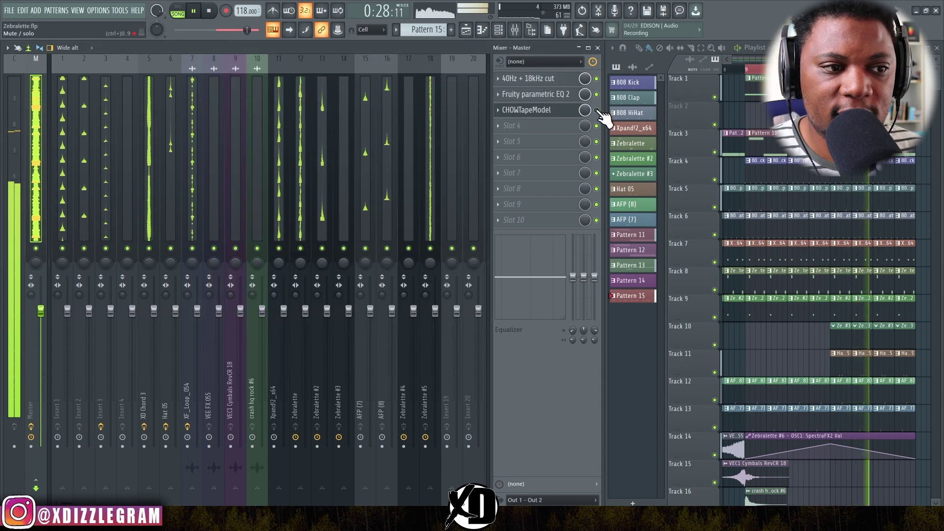
pyautogui.click(597, 111)
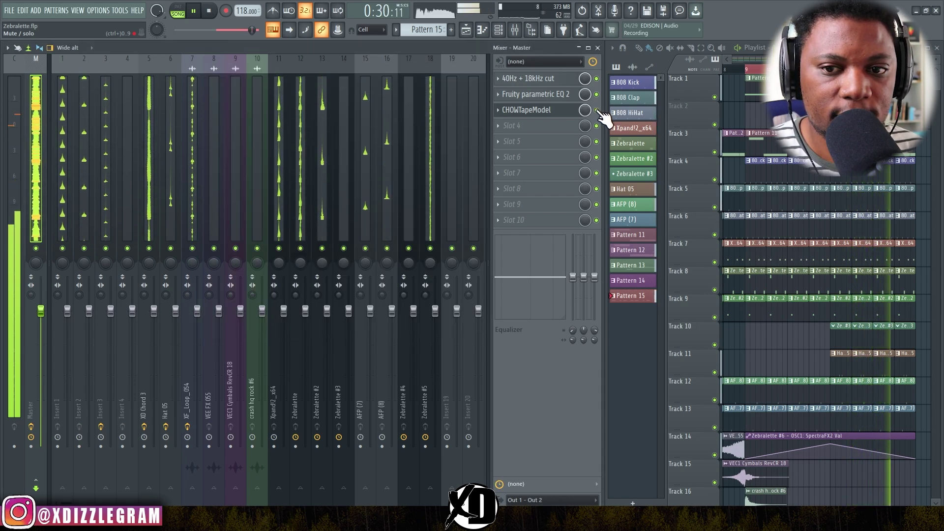
pyautogui.click(526, 110)
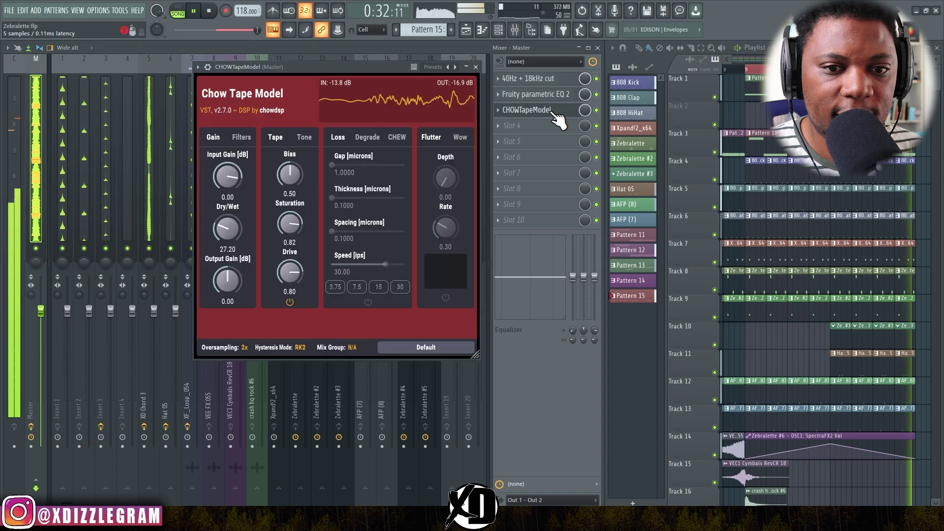
pyautogui.press('space')
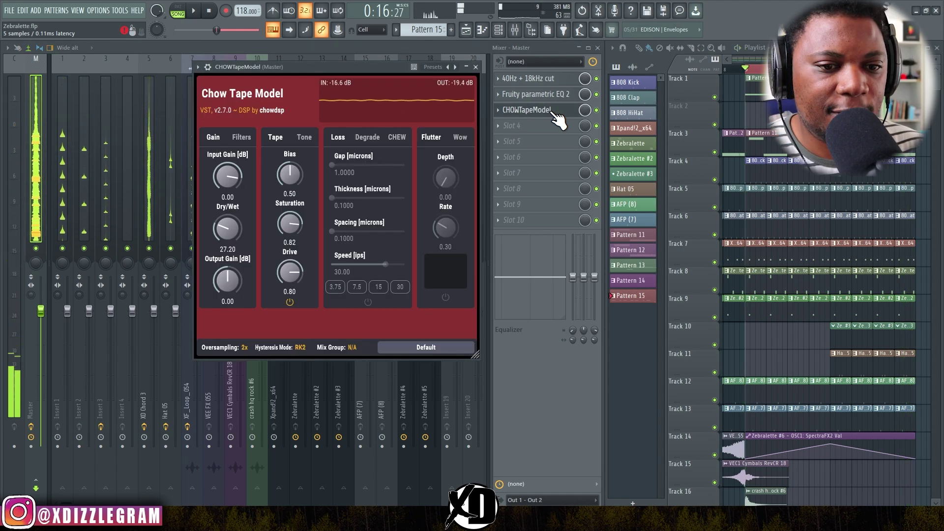
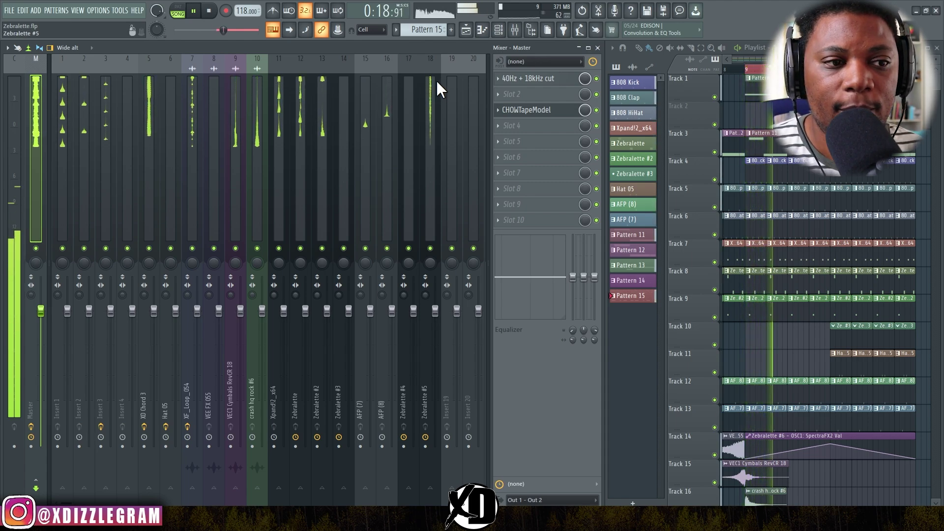
# - Stop playback and add Maximus to the fourth Master slot, moving its window clear of the mixer slots
pyautogui.press('space')
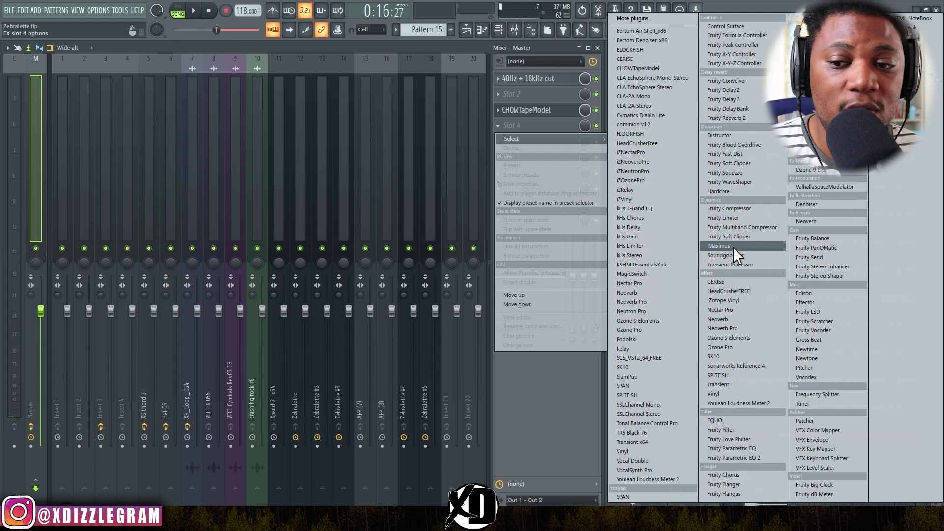
pyautogui.click(732, 246)
pyautogui.moveTo(288, 143); pyautogui.dragTo(377, 44)
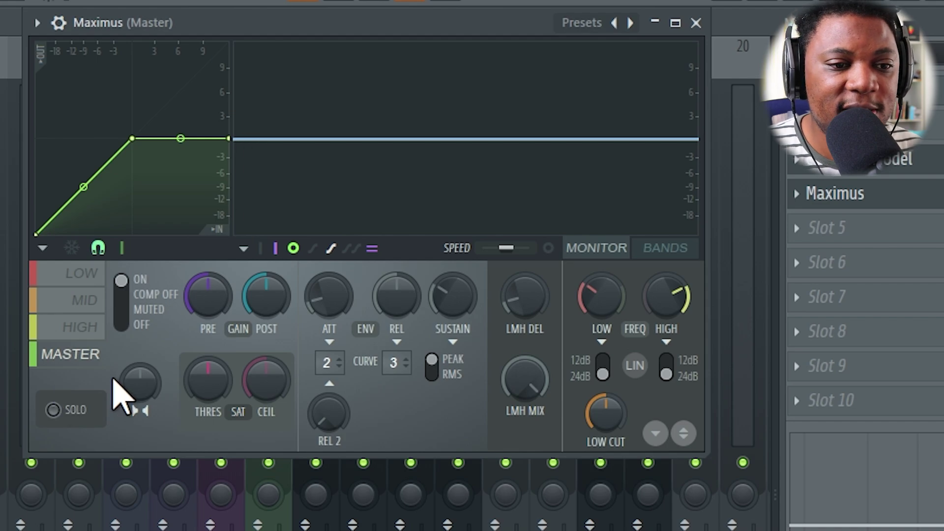
# - Solo the Low band in Maximus and lower its crossover frequency to about 100 Hz with the song playing
pyautogui.click(81, 275)
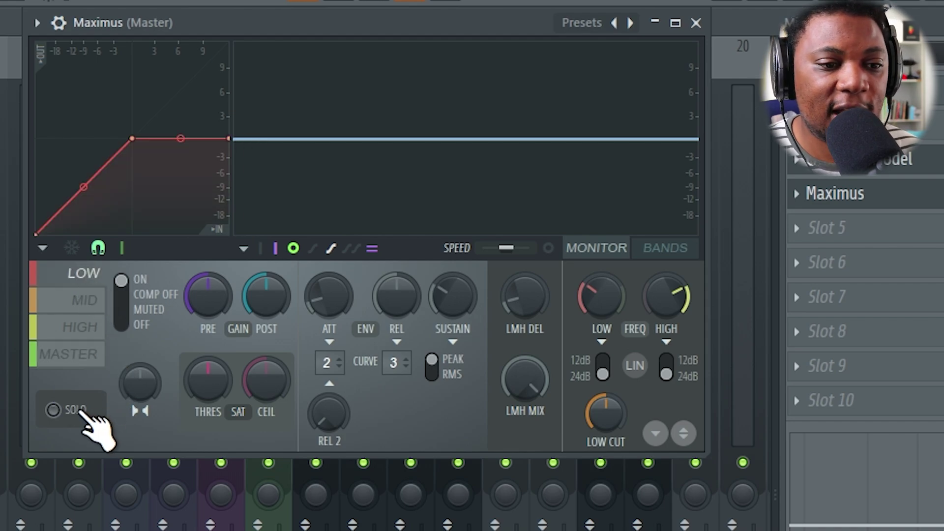
pyautogui.click(54, 409)
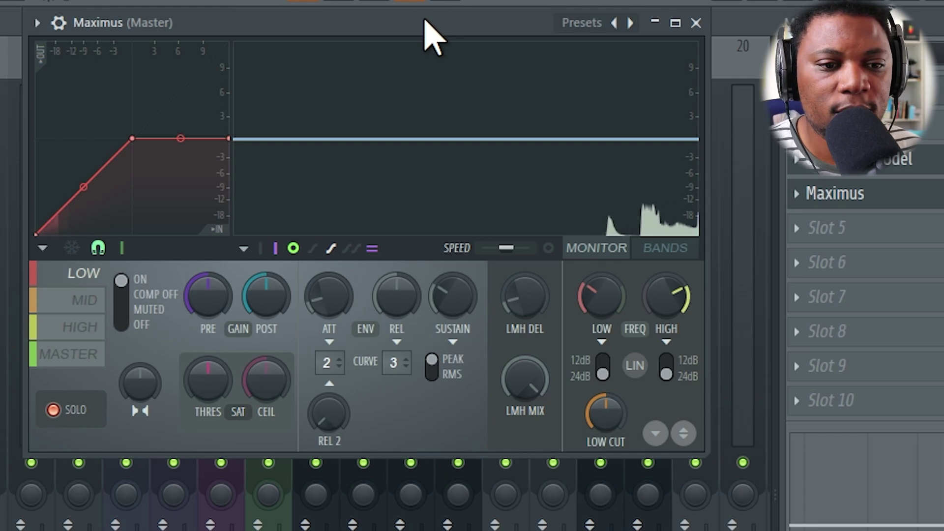
pyautogui.moveTo(606, 291)
pyautogui.mouseDown()
pyautogui.moveTo(606, 310)
pyautogui.moveTo(607, 296)
pyautogui.mouseUp()
pyautogui.click(600, 297)
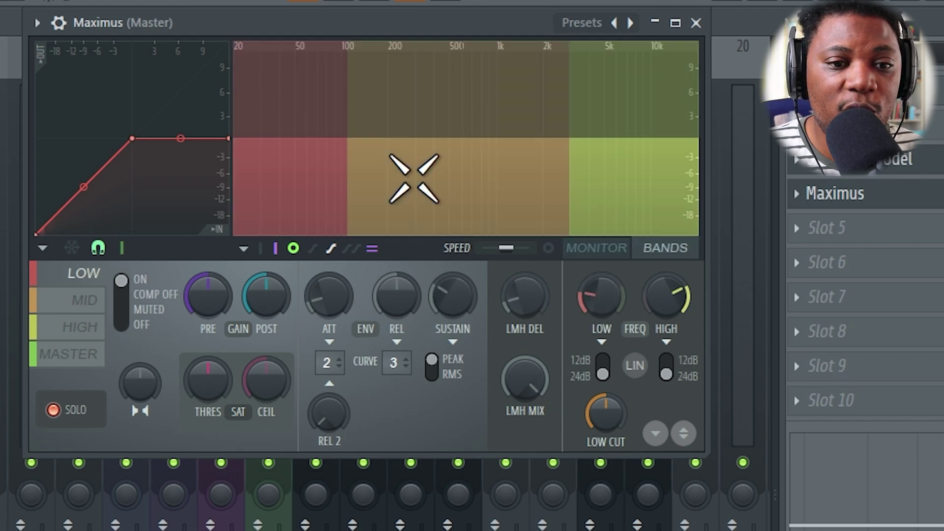
# - Raise the Low band's gain to about 4.5 dB and merge its stereo separation fully to mono
pyautogui.moveTo(318, 196)
pyautogui.mouseDown()
pyautogui.moveTo(318, 171)
pyautogui.moveTo(321, 192)
pyautogui.mouseUp()
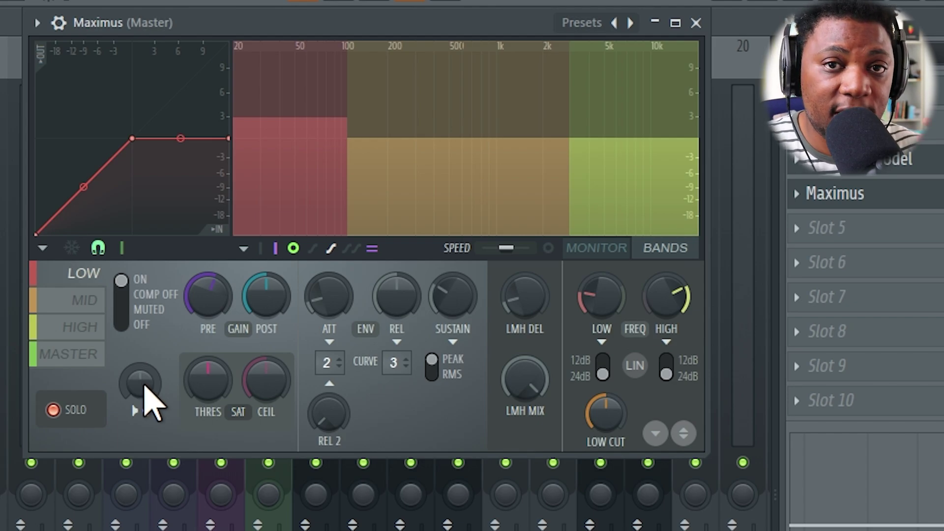
pyautogui.moveTo(144, 385); pyautogui.dragTo(144, 359)
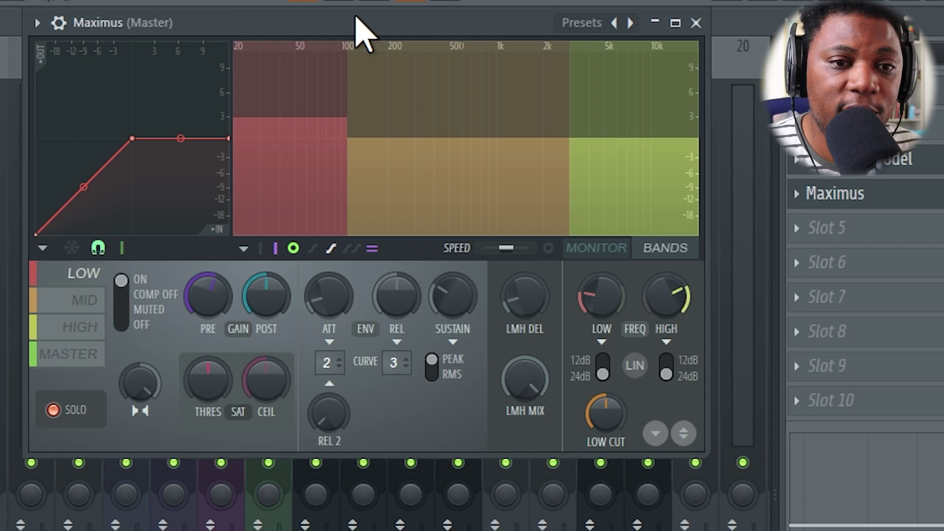
pyautogui.moveTo(290, 164); pyautogui.dragTo(289, 152)
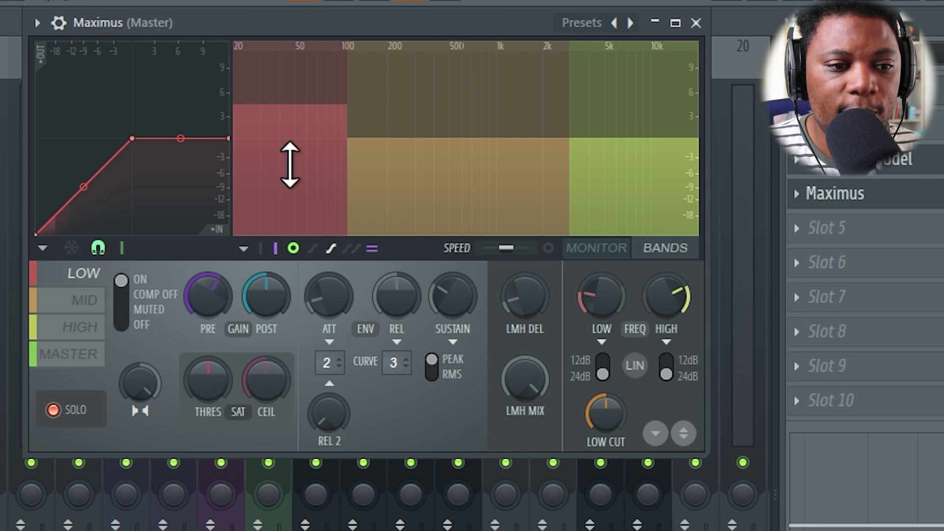
# - Audition the Mid band's stereo separation at both extremes and set it moderately wide, at about ten o'clock
pyautogui.click(98, 297)
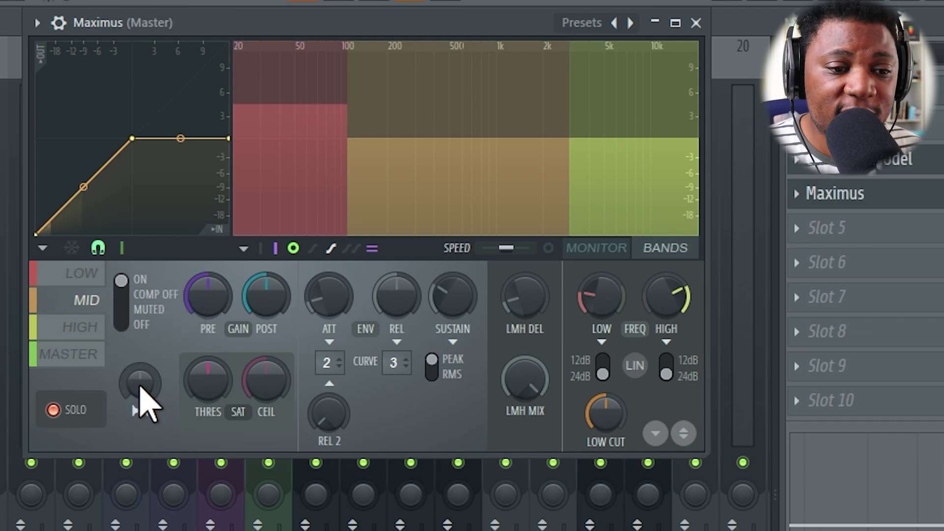
pyautogui.moveTo(140, 388); pyautogui.dragTo(138, 438)
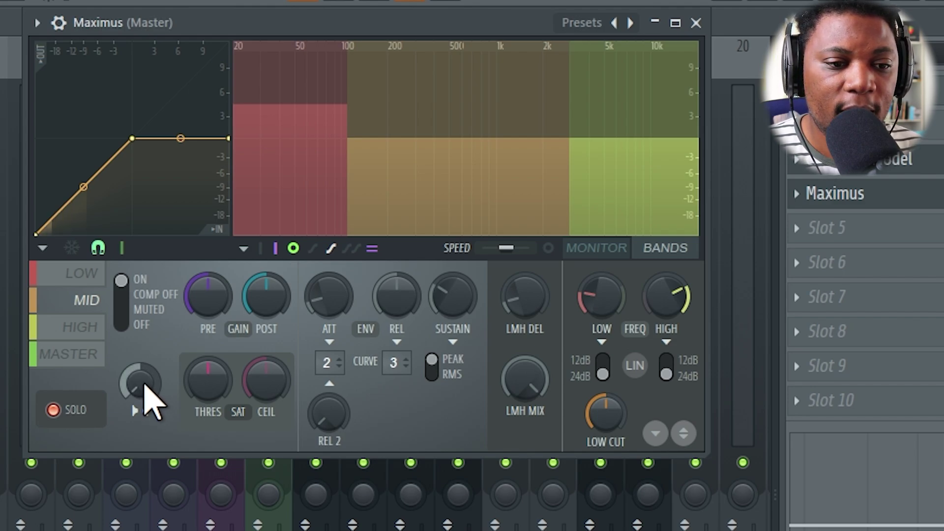
pyautogui.moveTo(144, 385); pyautogui.dragTo(145, 344)
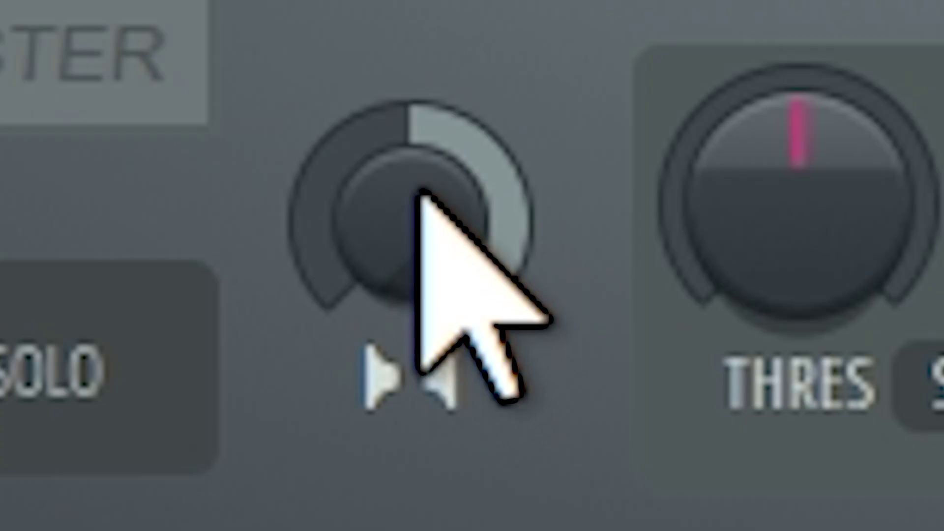
pyautogui.moveTo(144, 385); pyautogui.dragTo(144, 400)
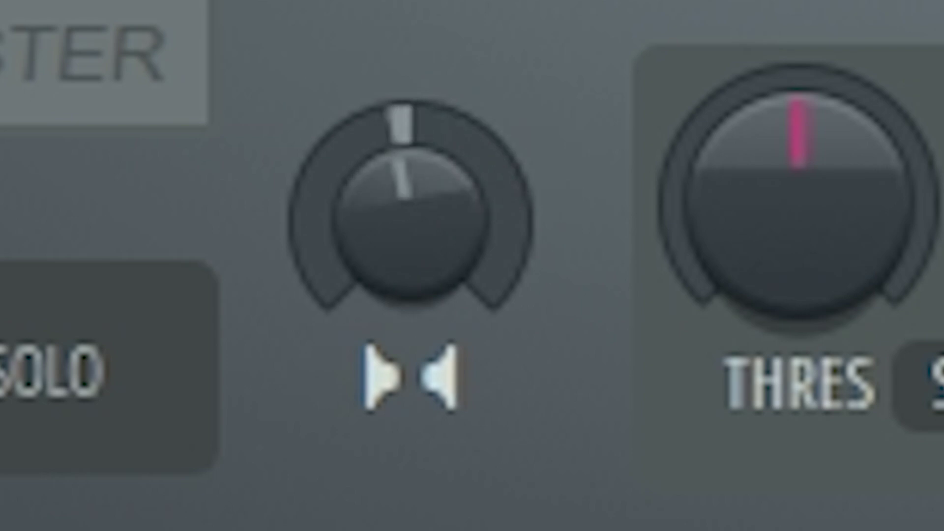
pyautogui.moveTo(411, 221); pyautogui.dragTo(419, 191)
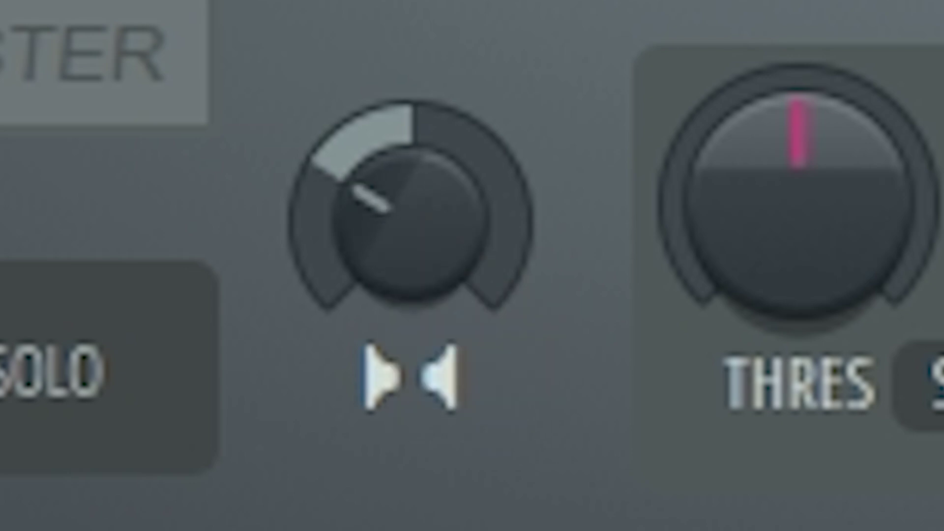
pyautogui.moveTo(396, 223); pyautogui.dragTo(396, 223)
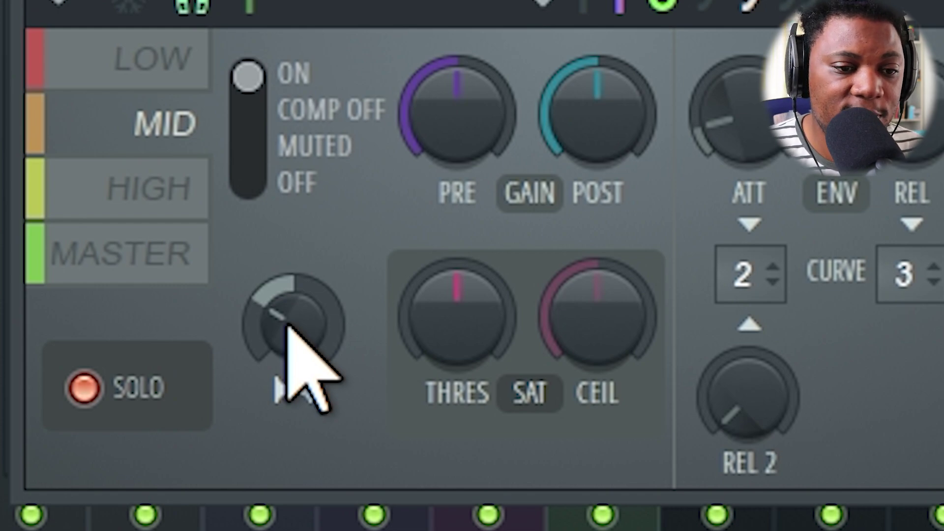
# - Widen the High band's stereo separation to about nine o'clock
pyautogui.click(184, 191)
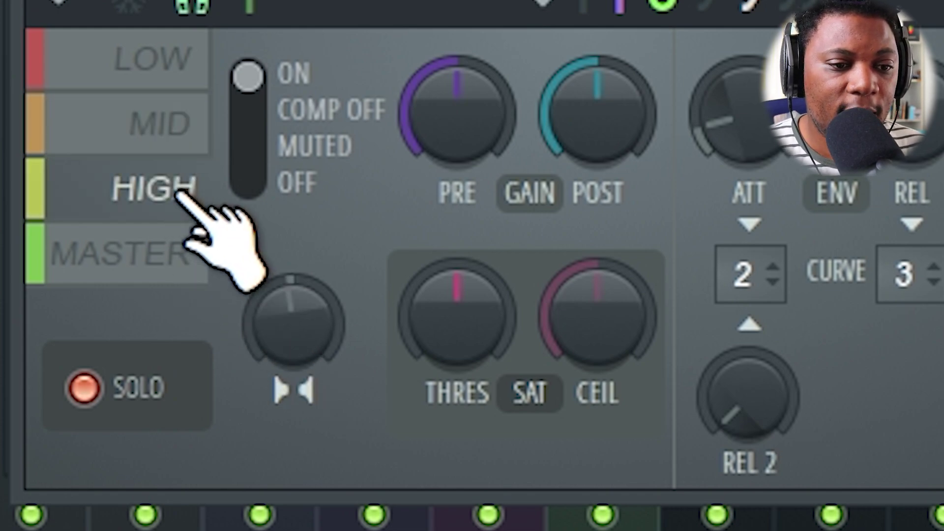
pyautogui.moveTo(292, 322); pyautogui.dragTo(293, 364)
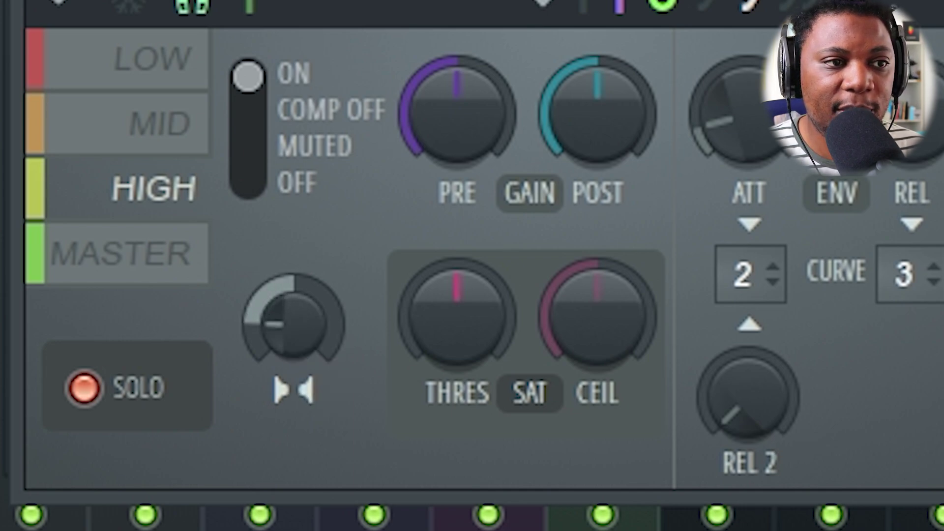
pyautogui.moveTo(292, 322); pyautogui.dragTo(292, 325)
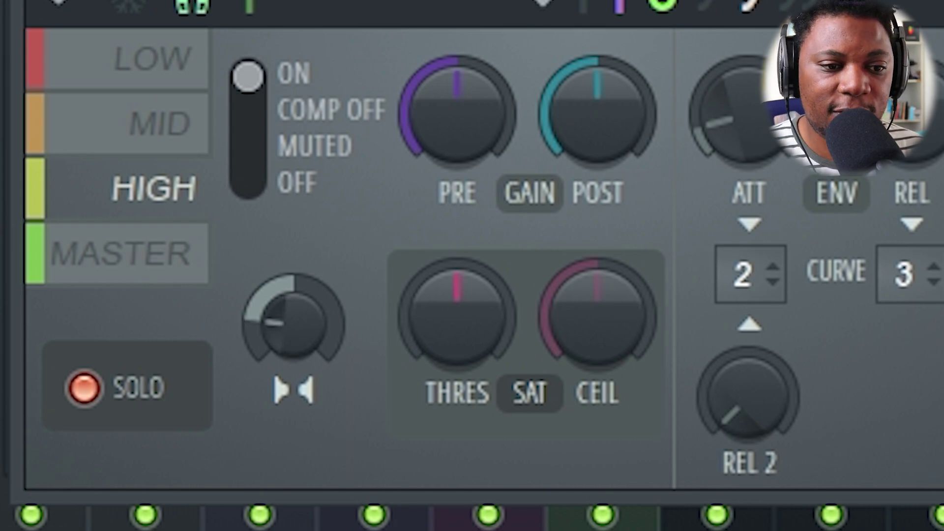
pyautogui.moveTo(292, 326); pyautogui.dragTo(292, 329)
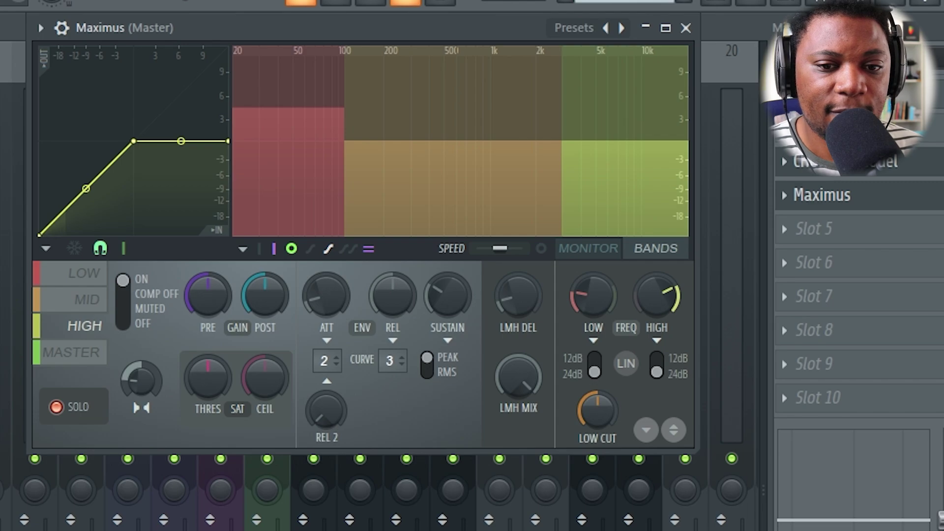
pyautogui.moveTo(142, 387); pyautogui.dragTo(143, 390)
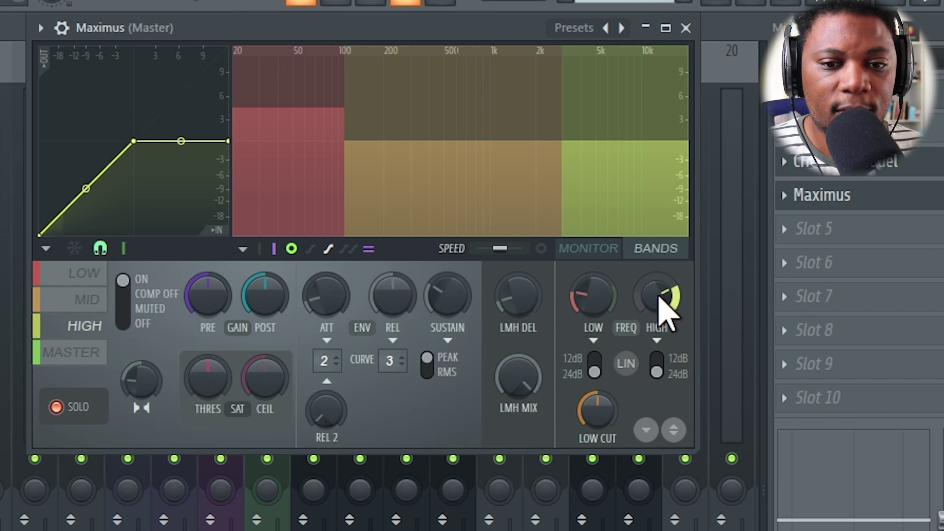
# - Raise the High band's crossover to about 3.5 kHz, boost its pre gain to about 2.5 dB and its post gain slightly
pyautogui.moveTo(659, 295)
pyautogui.mouseDown()
pyautogui.moveTo(658, 284)
pyautogui.moveTo(665, 309)
pyautogui.mouseUp()
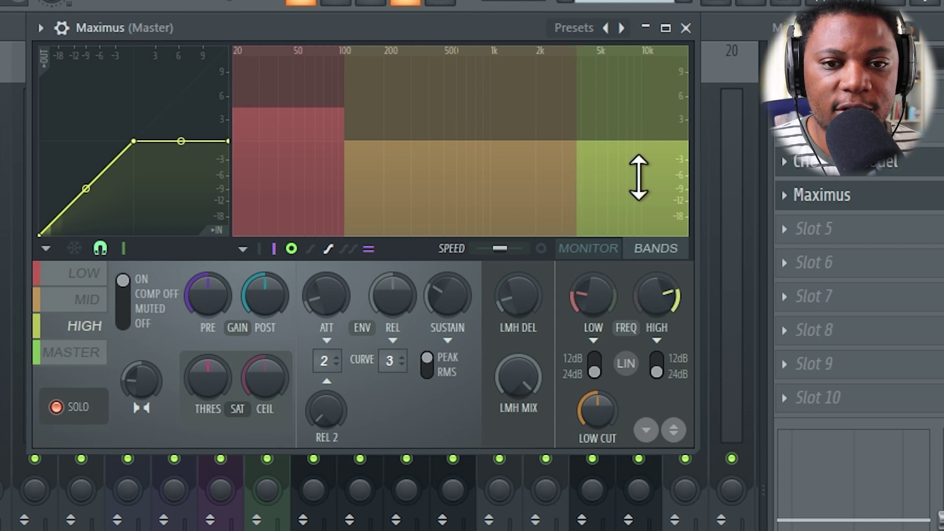
pyautogui.moveTo(638, 175)
pyautogui.mouseDown()
pyautogui.moveTo(639, 156)
pyautogui.moveTo(634, 183)
pyautogui.mouseUp()
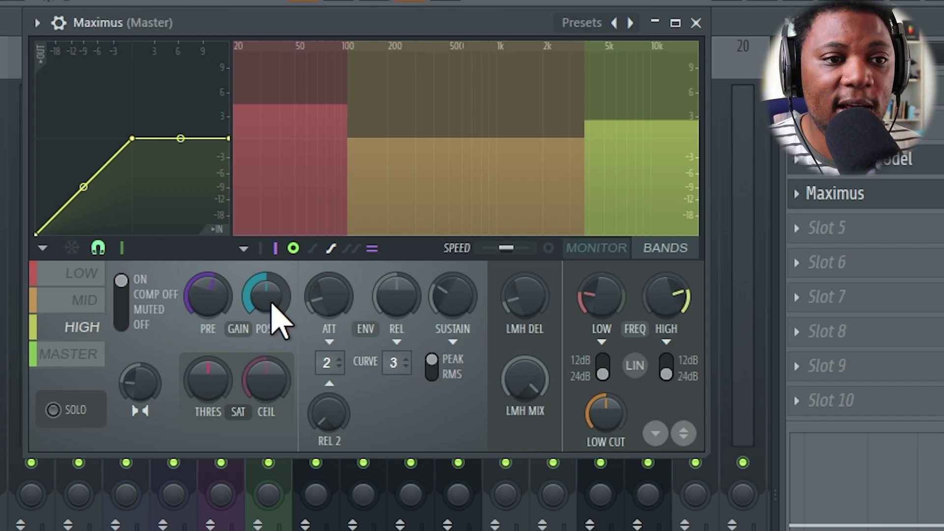
pyautogui.moveTo(273, 310)
pyautogui.mouseDown()
pyautogui.moveTo(269, 287)
pyautogui.moveTo(268, 298)
pyautogui.mouseUp()
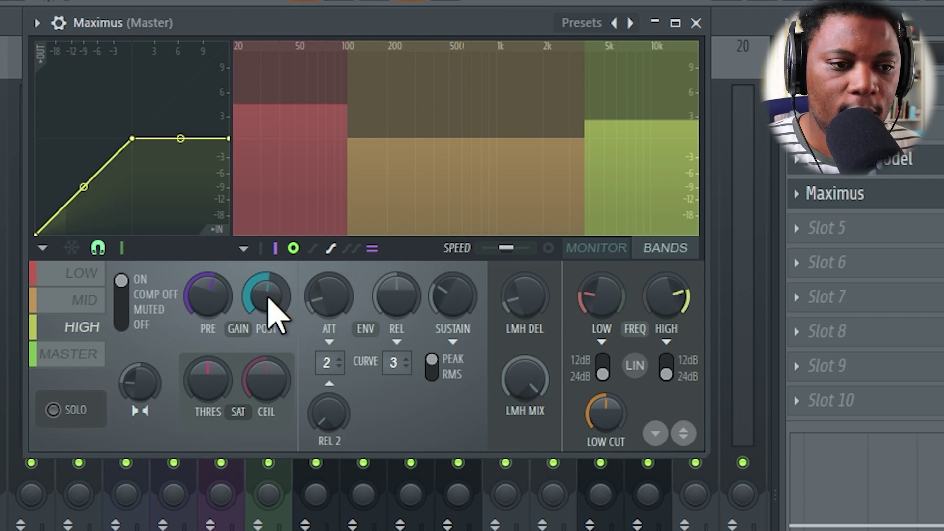
# - Raise the Master band's post gain in Maximus to about two o'clock during playback
pyautogui.click(70, 354)
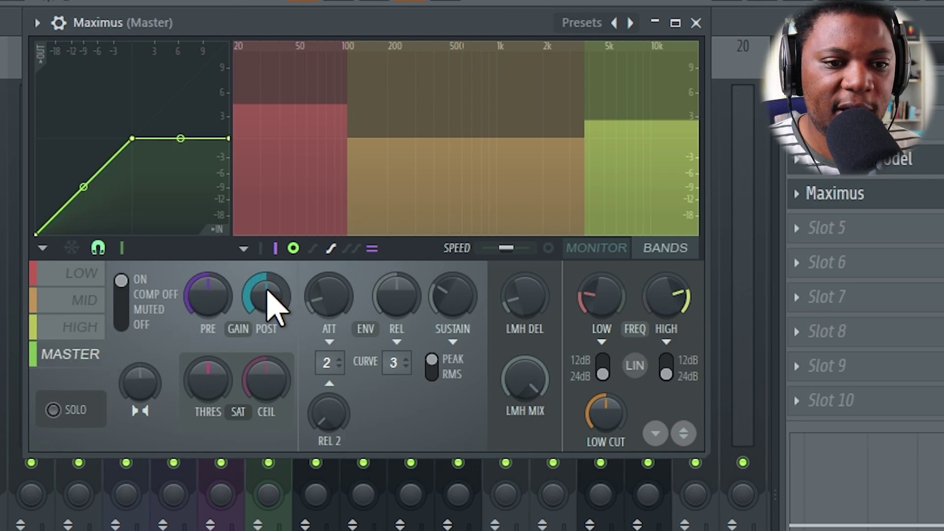
pyautogui.moveTo(271, 305); pyautogui.dragTo(271, 297)
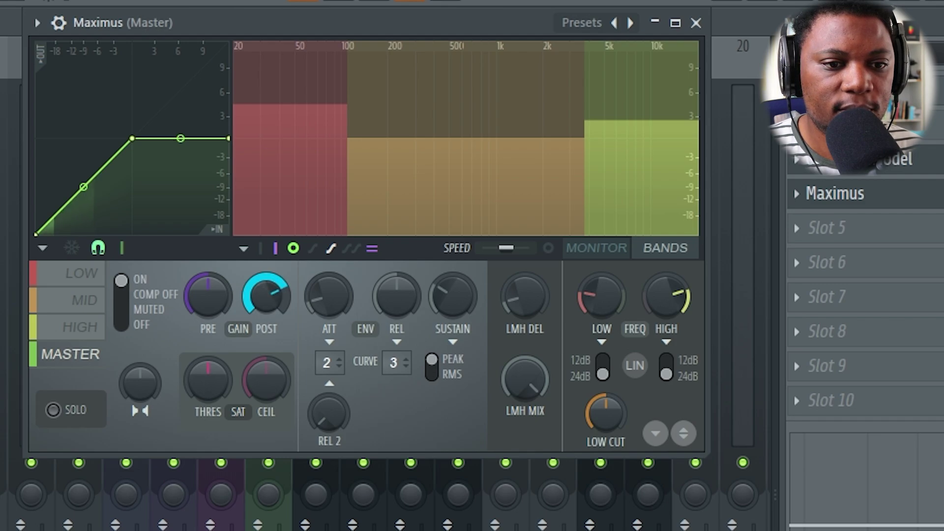
pyautogui.moveTo(270, 297); pyautogui.dragTo(266, 289)
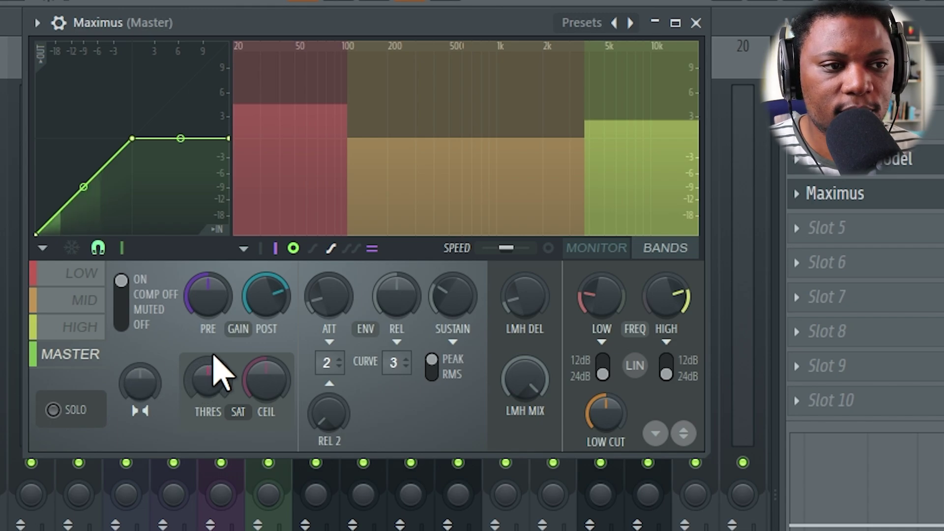
pyautogui.moveTo(270, 308); pyautogui.dragTo(271, 305)
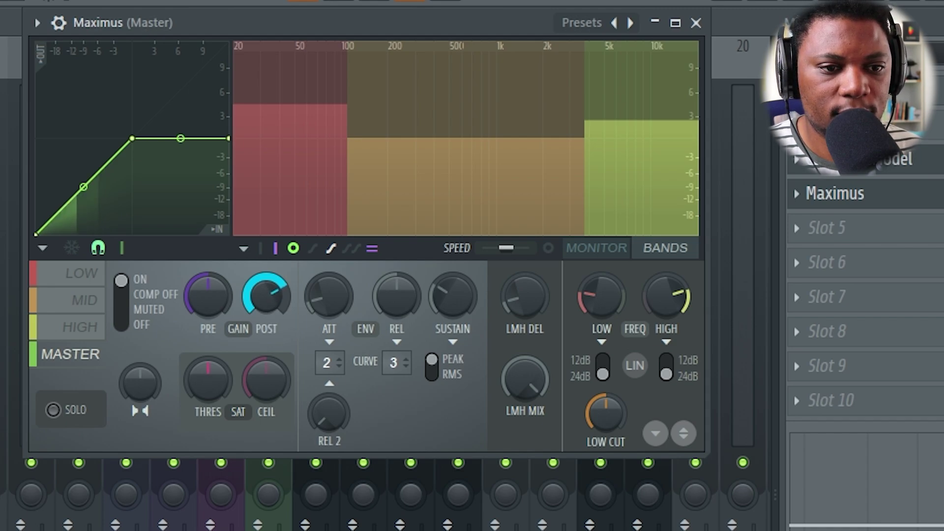
pyautogui.moveTo(272, 305); pyautogui.dragTo(270, 308)
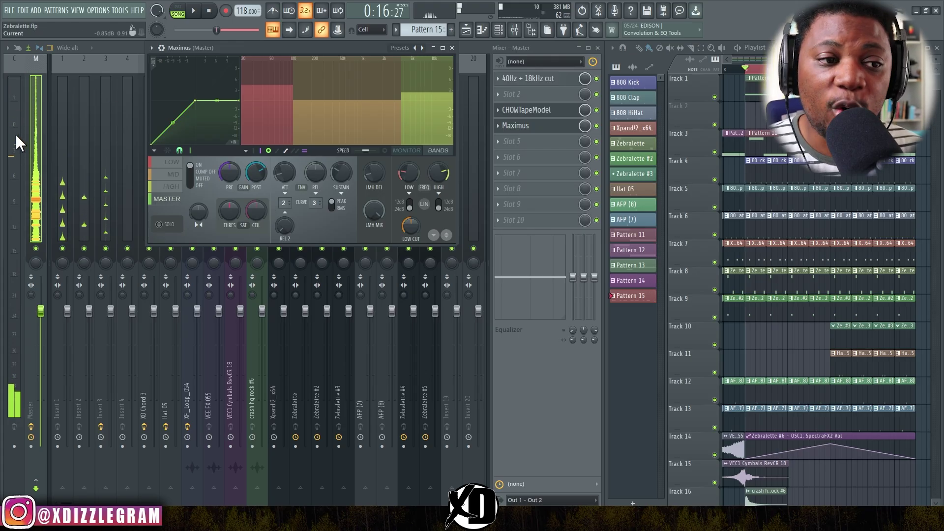
# - Add Fruity Soft Clipper to the tenth Master slot and bring the Maximus window back up
pyautogui.click(545, 221)
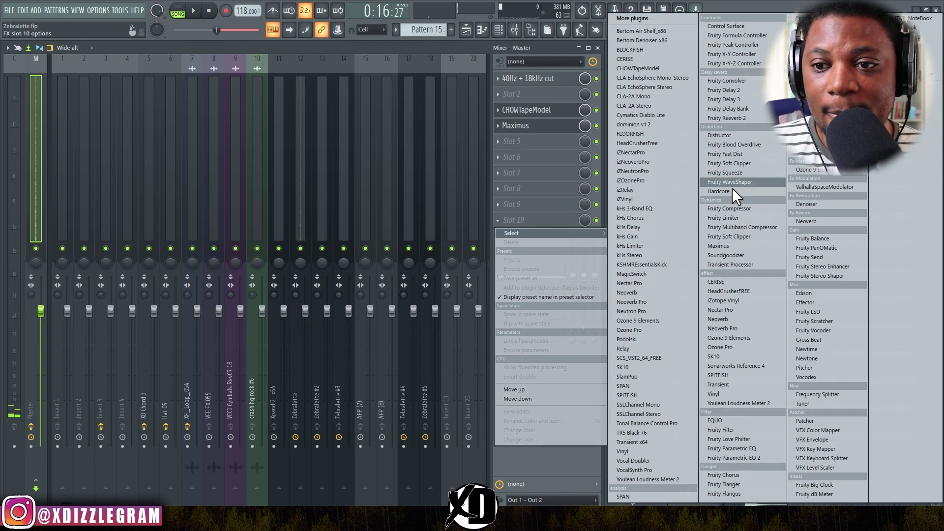
pyautogui.click(753, 163)
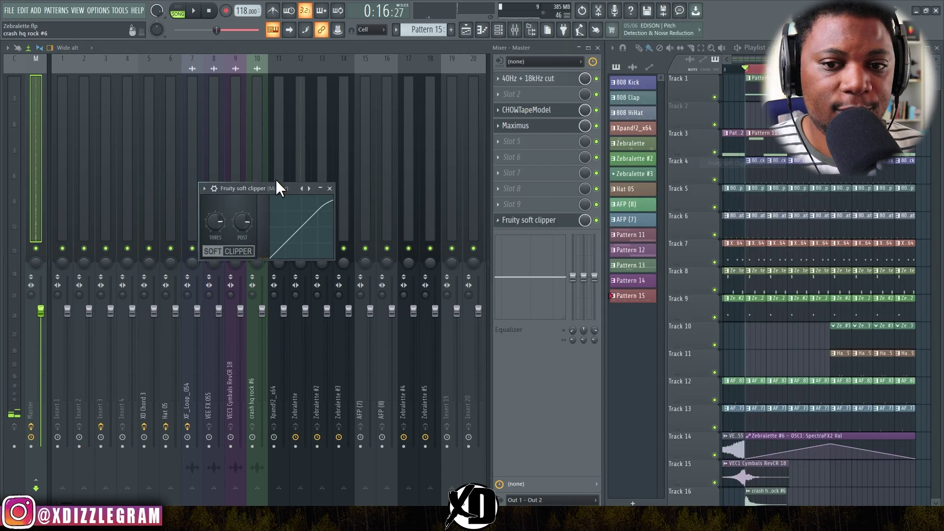
pyautogui.click(533, 131)
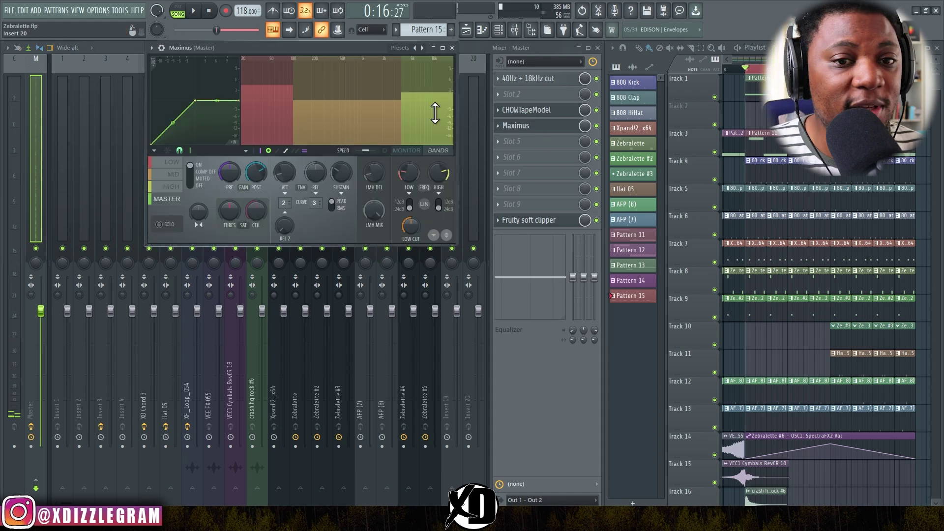
# - Play the song through the full Master chain, stop it and play it again from the selection start
pyautogui.press('space')
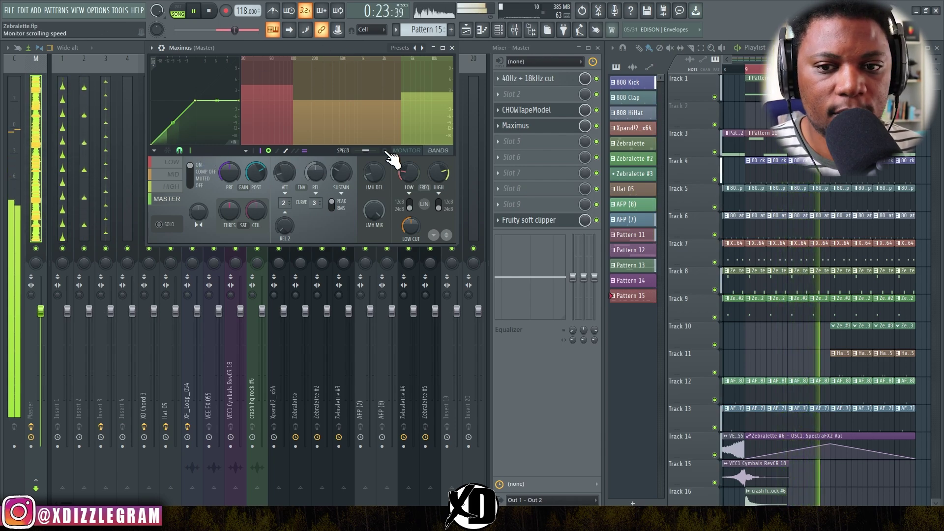
pyautogui.press('space')
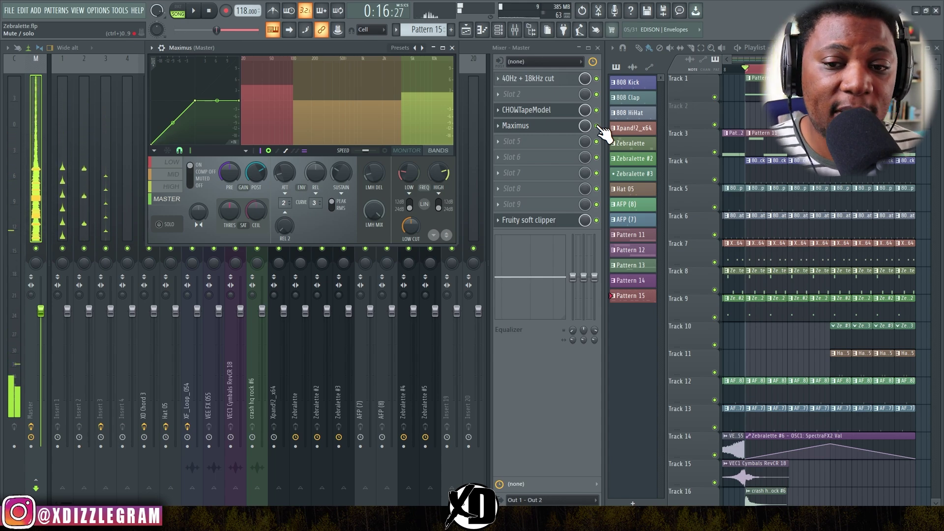
pyautogui.press('space')
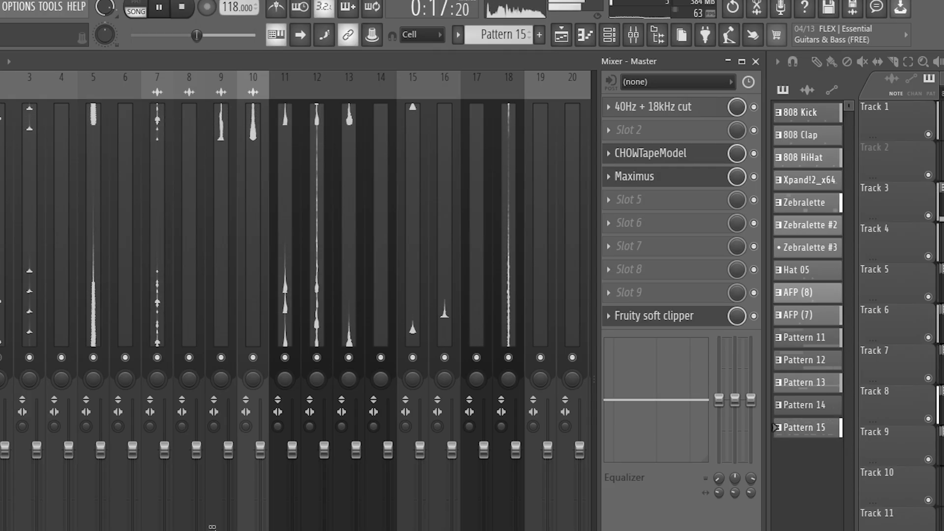